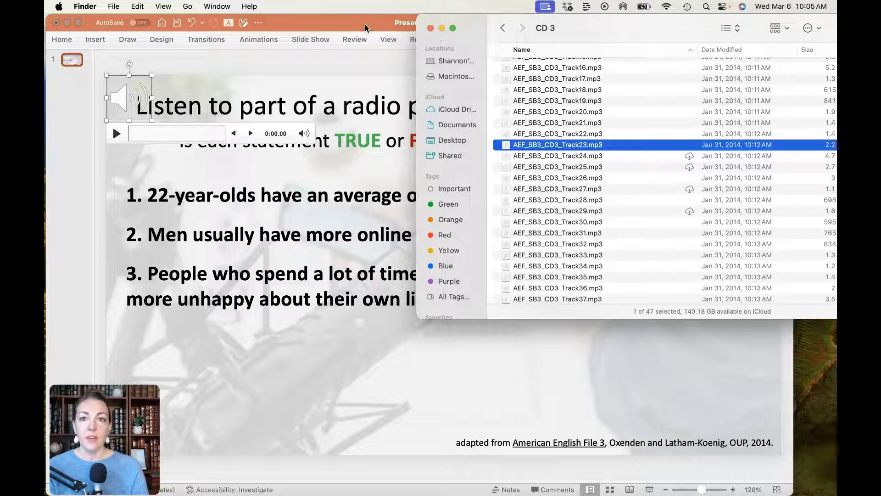
Switch to the PowerPoint presentation, enlarge the audio icon and move it to the empty area below the third statement
{"action": "left_click", "coordinate": [368, 29]}
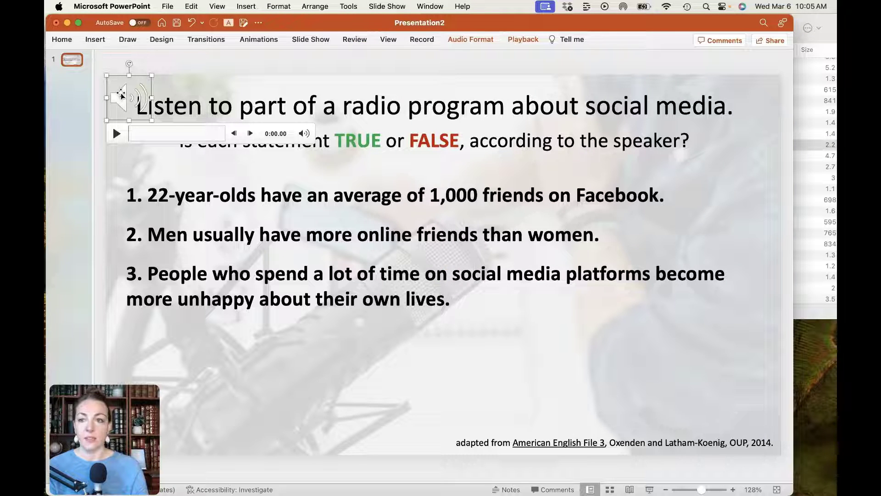
{"action": "left_click", "coordinate": [121, 93]}
{"action": "left_click_drag", "start_coordinate": [120, 93], "coordinate": [622, 317]}
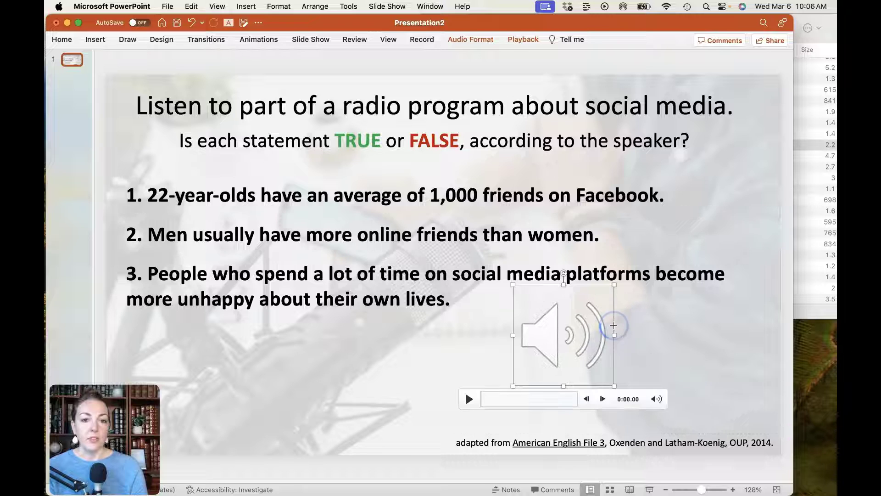
{"action": "left_click_drag", "start_coordinate": [573, 331], "coordinate": [630, 364]}
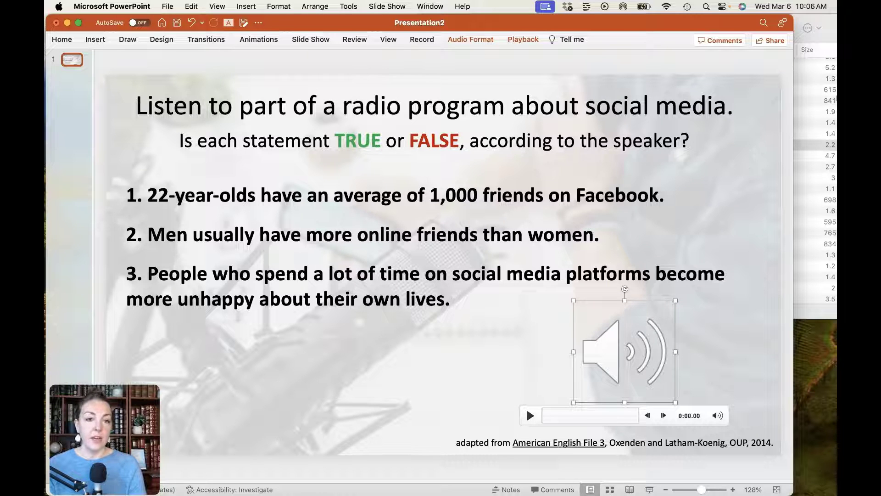
{"action": "left_click", "coordinate": [663, 67]}
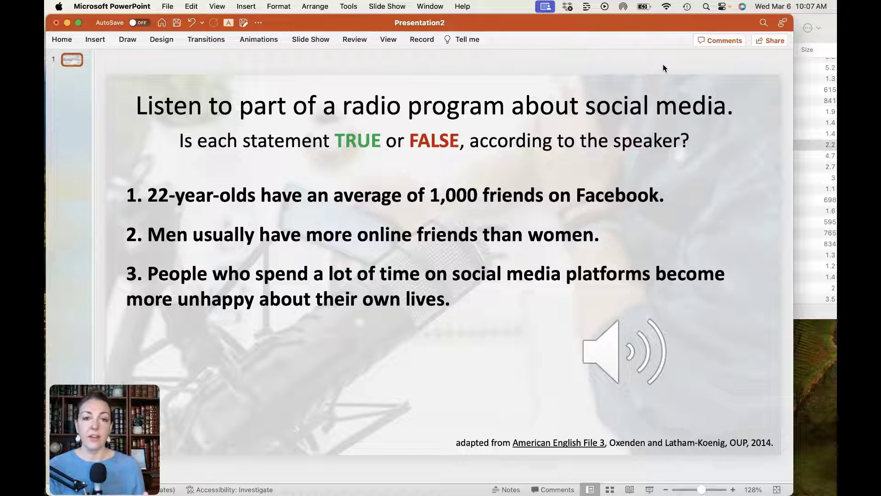
{"action": "key", "text": "super+shift+s"}
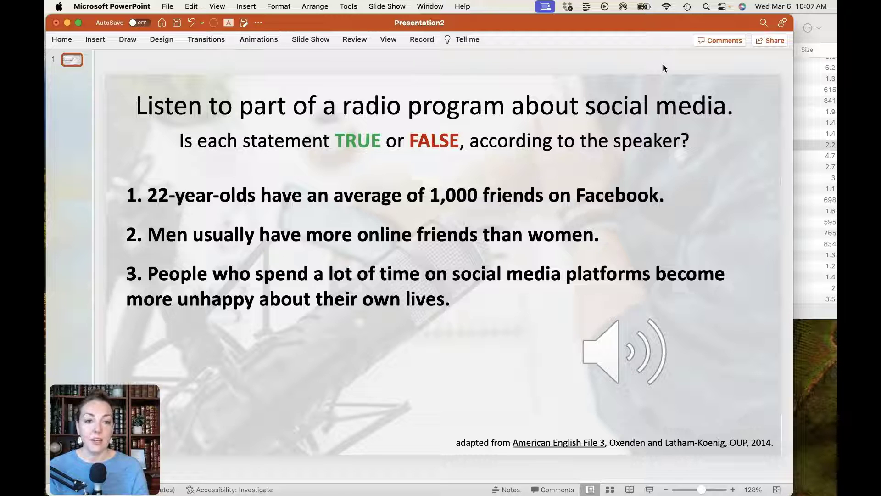
Play a few seconds of the audio clip on slide 1 and pause it
{"action": "left_click", "coordinate": [614, 337]}
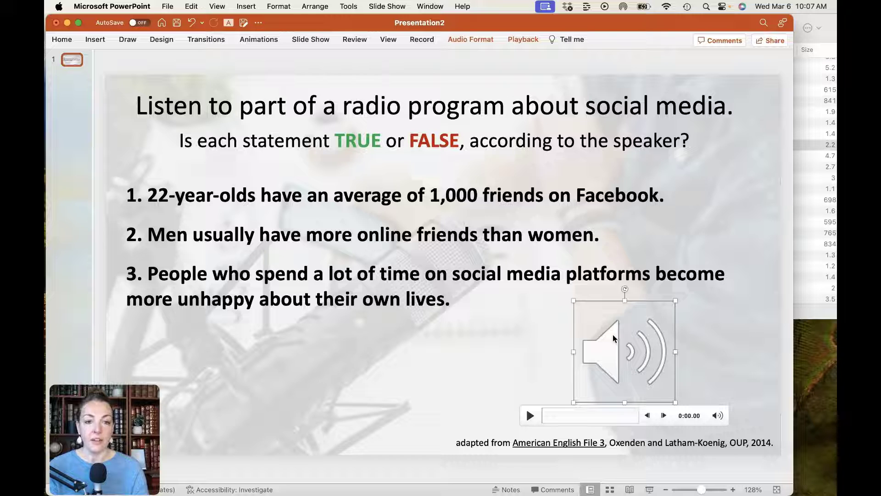
{"action": "left_click", "coordinate": [531, 416]}
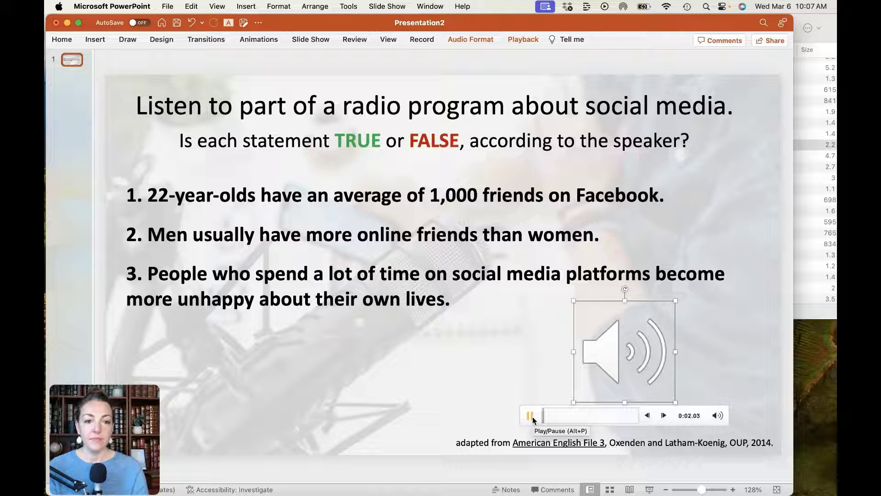
{"action": "left_click", "coordinate": [531, 416]}
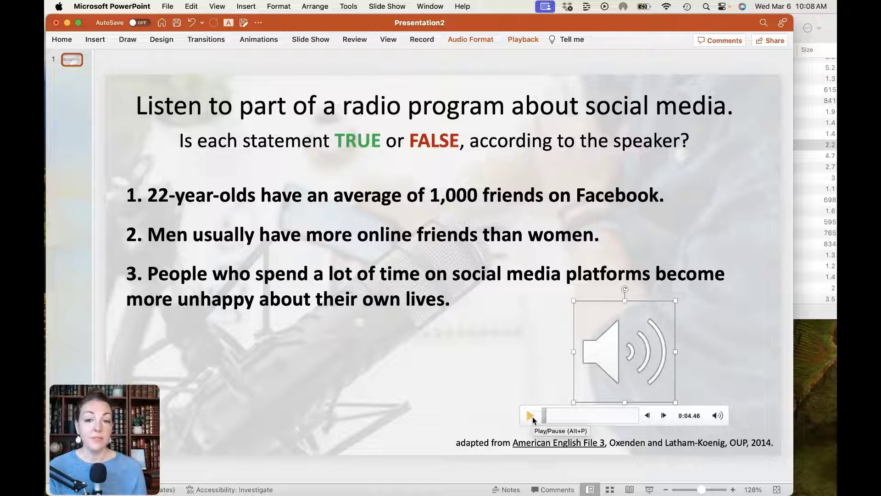
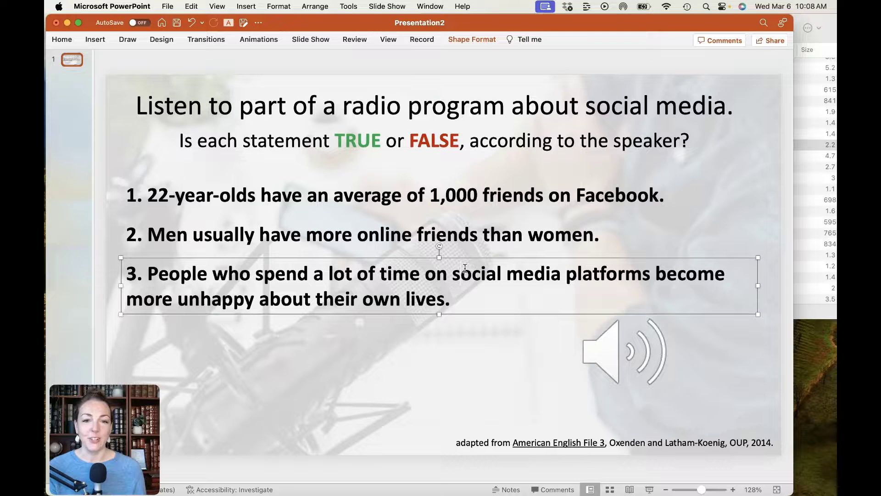
Duplicate slide 1, including its audio clip, and open the copy
{"action": "left_click", "coordinate": [59, 239]}
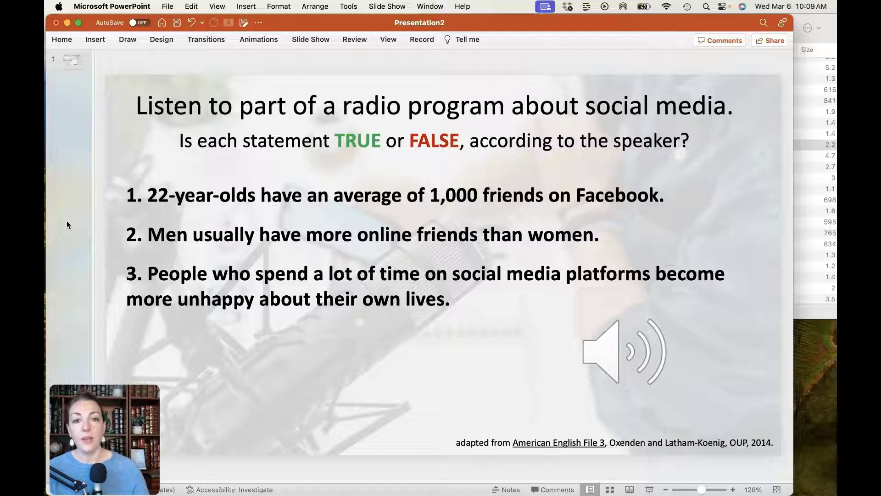
{"action": "left_click", "coordinate": [65, 65]}
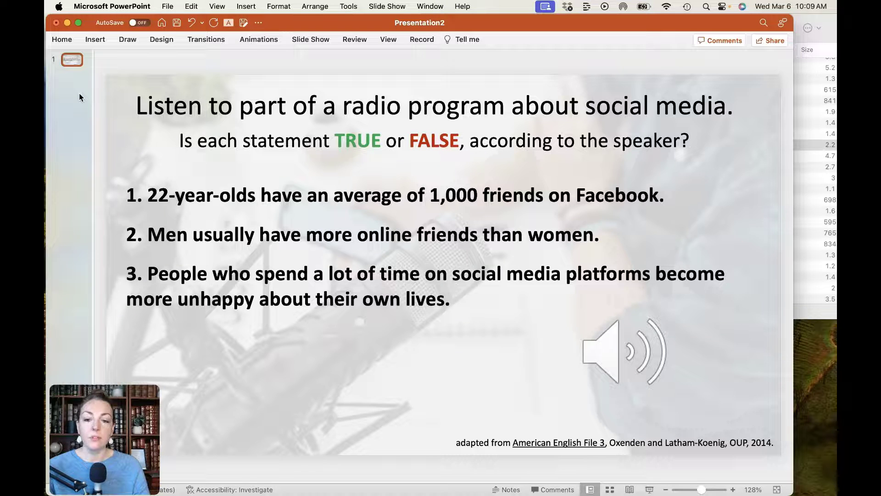
{"action": "key", "text": "super+d"}
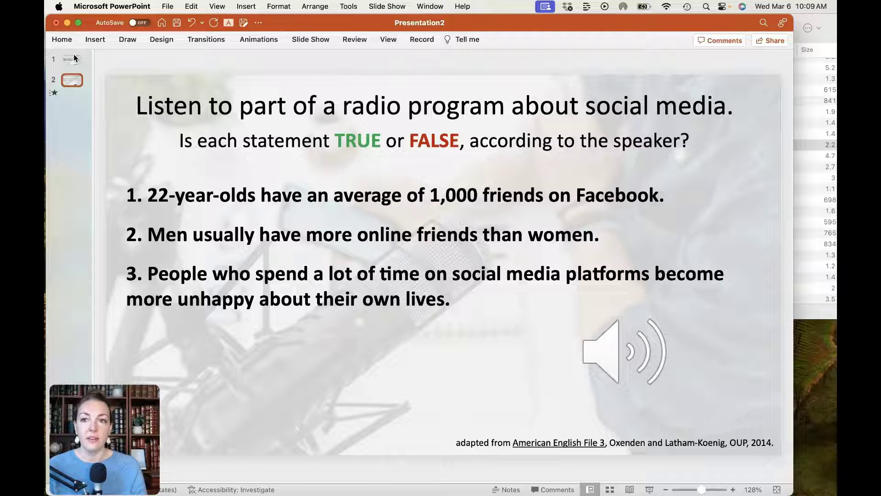
{"action": "left_click", "coordinate": [76, 81]}
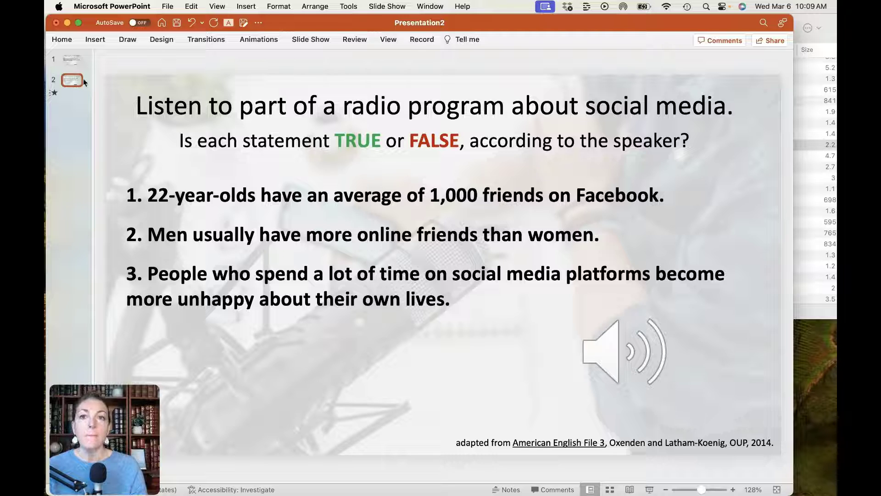
Delete the TRUE or FALSE question and the three numbered statements from slide 2
{"action": "left_click", "coordinate": [231, 140]}
{"action": "left_click", "coordinate": [227, 195], "text": "shift"}
{"action": "left_click", "coordinate": [229, 233], "text": "shift"}
{"action": "left_click", "coordinate": [227, 300], "text": "shift"}
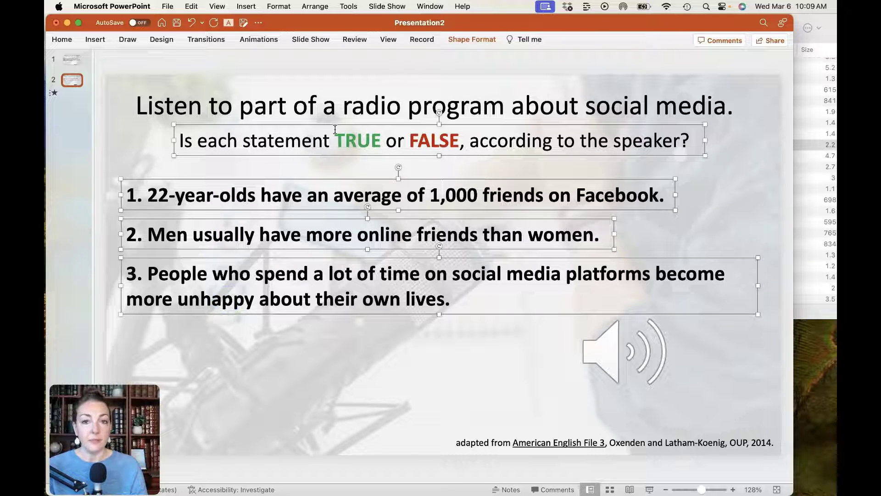
{"action": "key", "text": "Delete"}
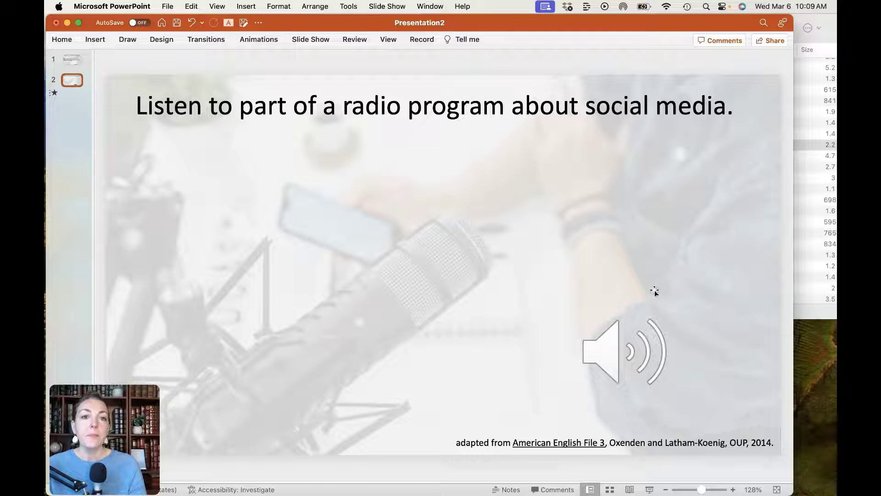
Replace the heading on slide 2 with "Now listen again and answer these questions."
{"action": "mouse_move", "coordinate": [626, 351]}
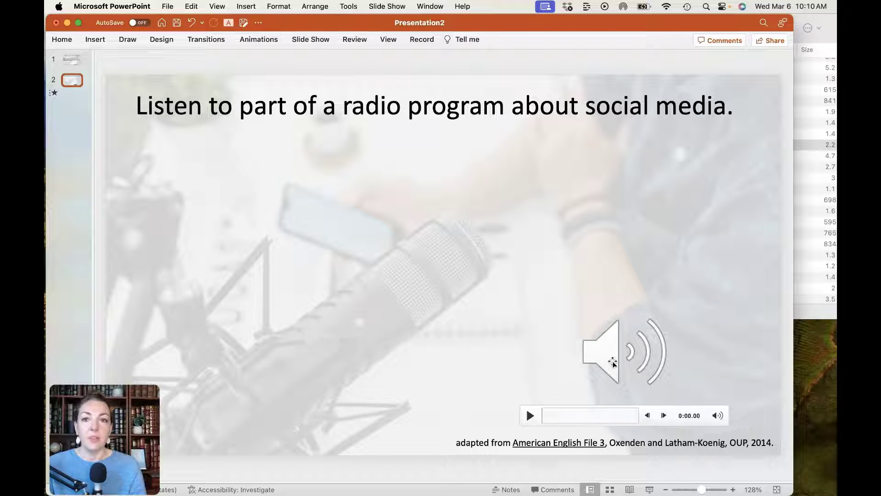
{"action": "triple_click", "coordinate": [186, 109]}
{"action": "type", "text": "Now listen ag"}
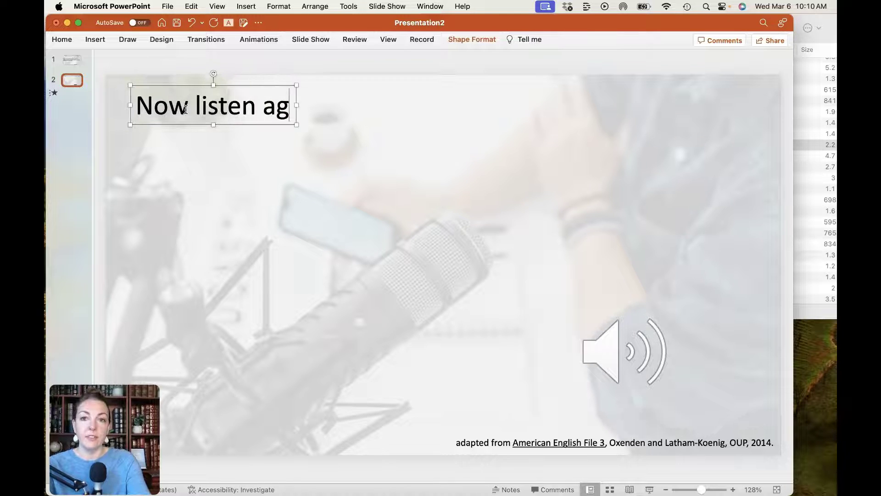
{"action": "type", "text": "ain and answer these questions."}
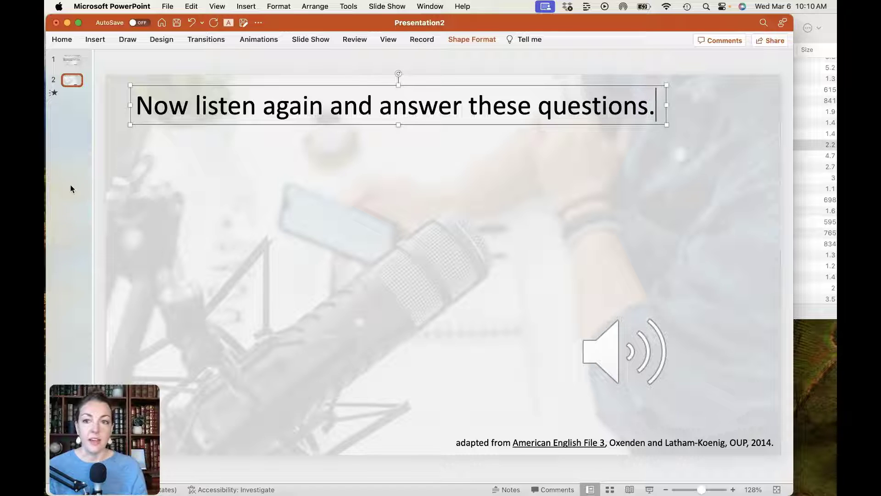
Play the audio clip on slide 2 from a point partway along its timeline
{"action": "left_click", "coordinate": [592, 357]}
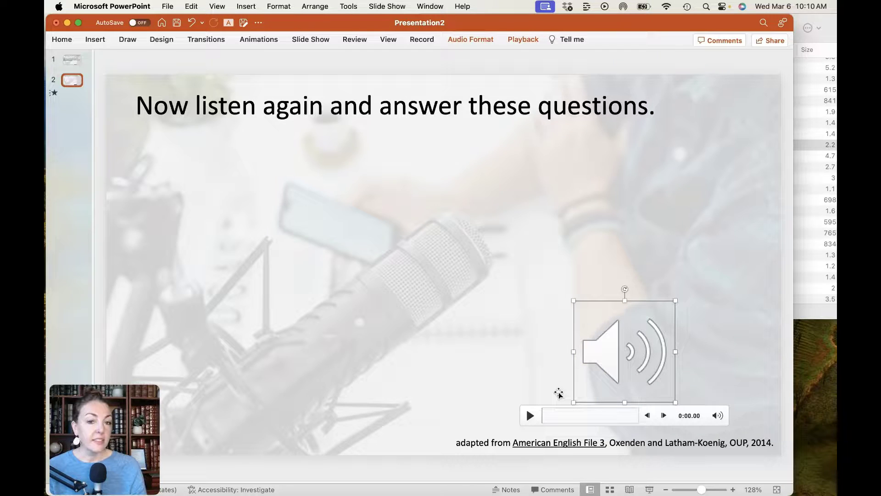
{"action": "left_click", "coordinate": [560, 415]}
{"action": "left_click", "coordinate": [531, 416]}
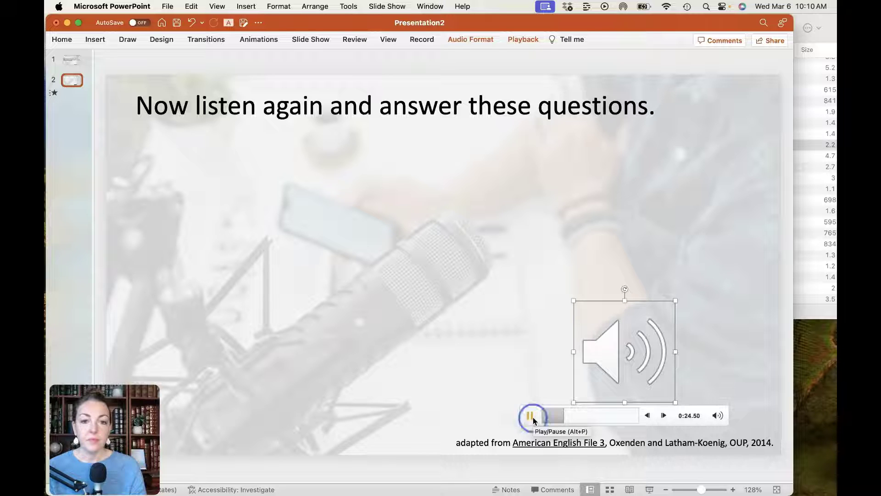
Add a new slide with title and content placeholders after slide 2
{"action": "left_click", "coordinate": [54, 214]}
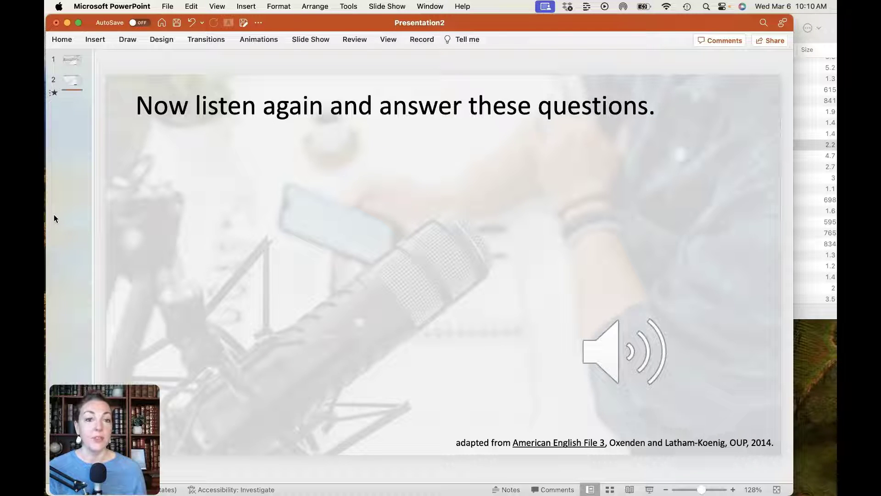
{"action": "left_click", "coordinate": [54, 41]}
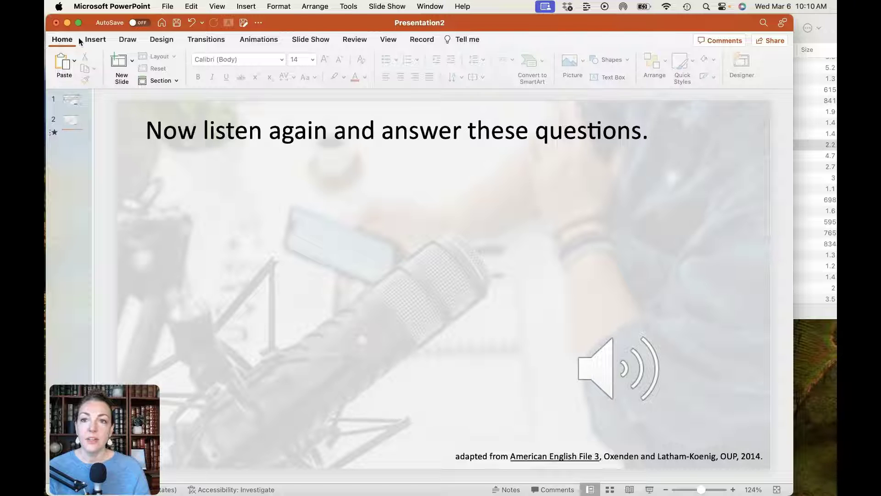
{"action": "left_click", "coordinate": [120, 70]}
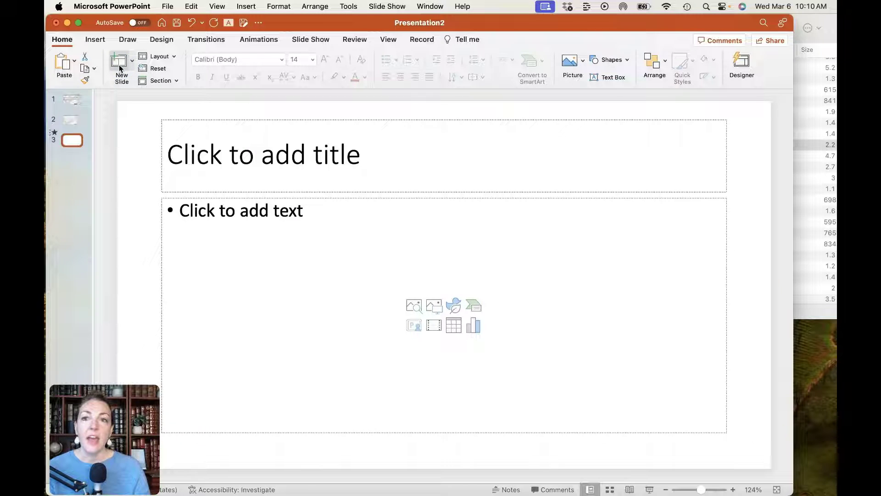
Copy the audio clip from slide 2 to slide 3, enlarge its icon and move it toward the slide's lower-right area
{"action": "left_click", "coordinate": [72, 120]}
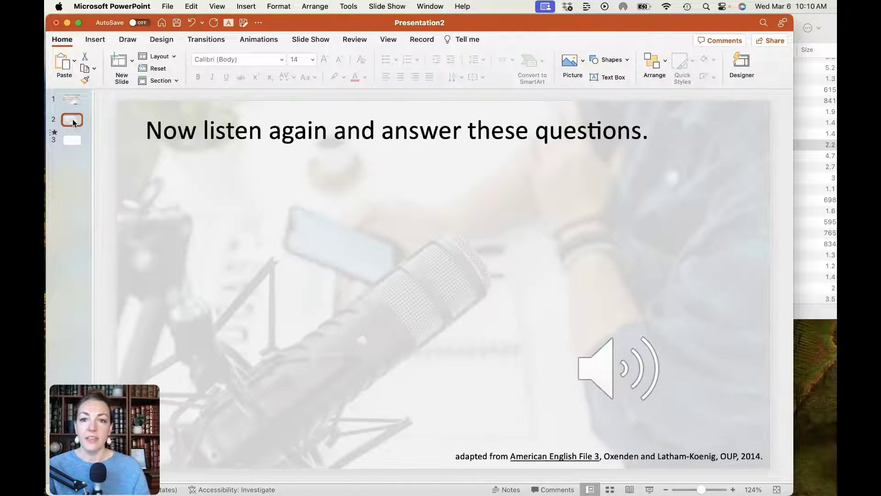
{"action": "left_click", "coordinate": [605, 356]}
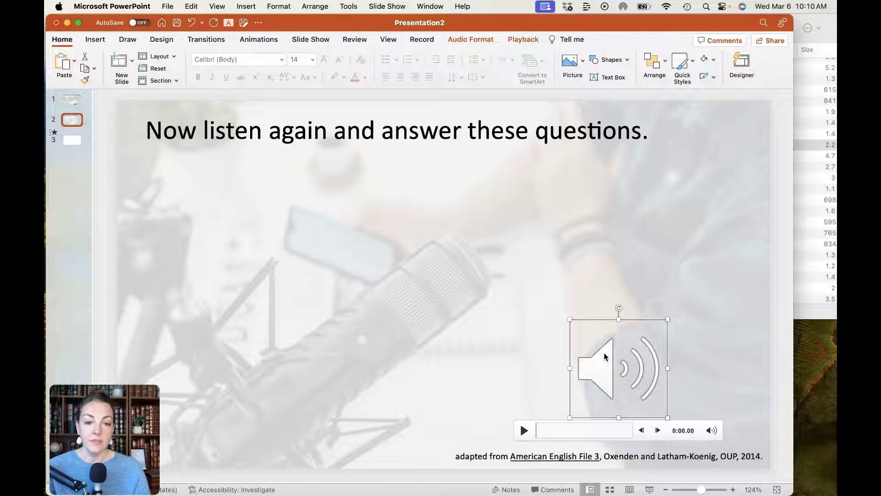
{"action": "right_click", "coordinate": [605, 355]}
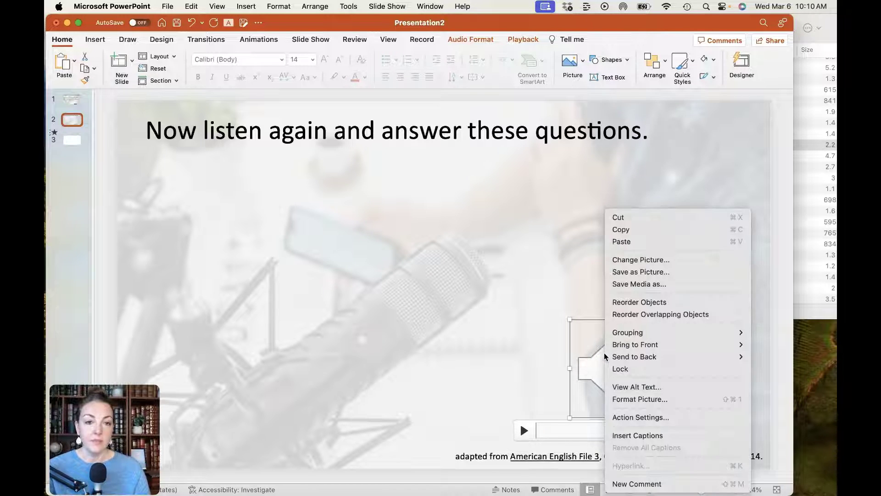
{"action": "left_click", "coordinate": [643, 227]}
{"action": "left_click", "coordinate": [72, 140]}
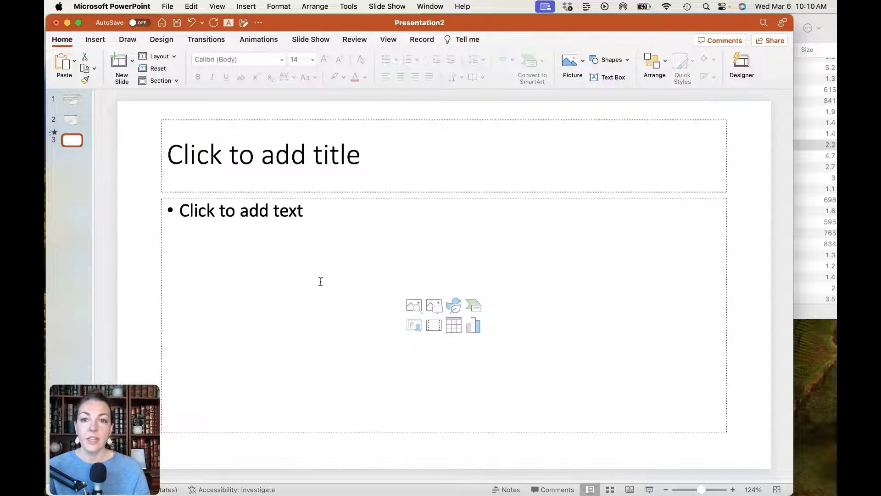
{"action": "right_click", "coordinate": [319, 283]}
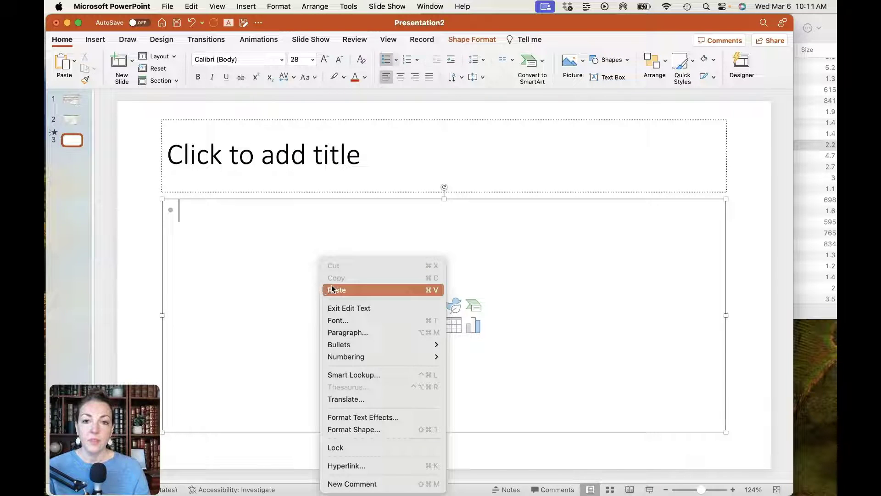
{"action": "left_click", "coordinate": [328, 289]}
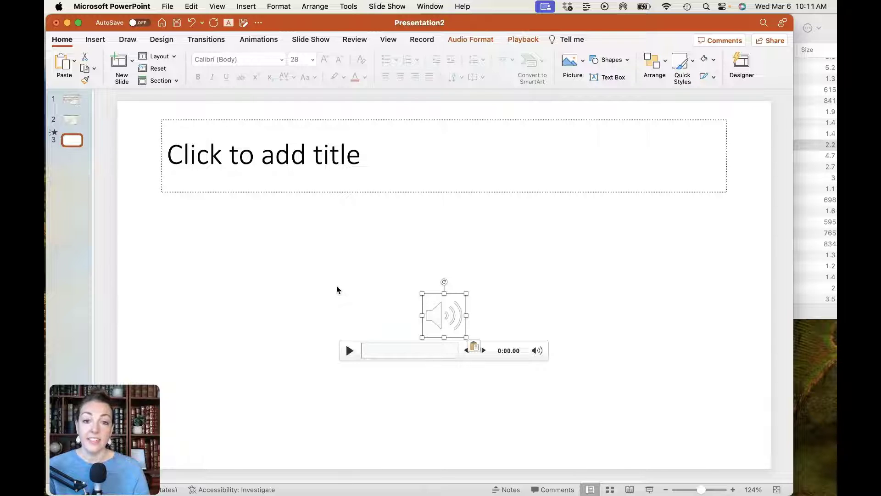
{"action": "left_click_drag", "start_coordinate": [472, 290], "coordinate": [551, 260]}
{"action": "left_click_drag", "start_coordinate": [501, 273], "coordinate": [667, 366]}
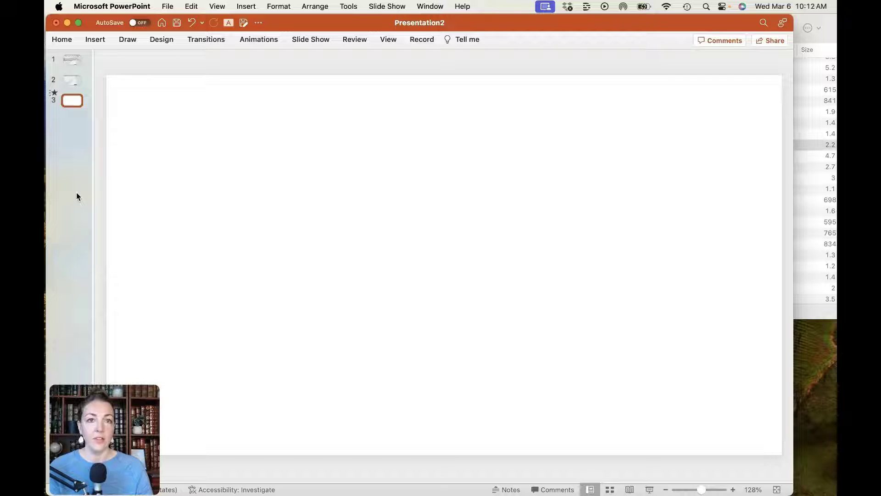
Insert an online movie on the blank slide 3 using the copied video URL
{"action": "left_click", "coordinate": [96, 40]}
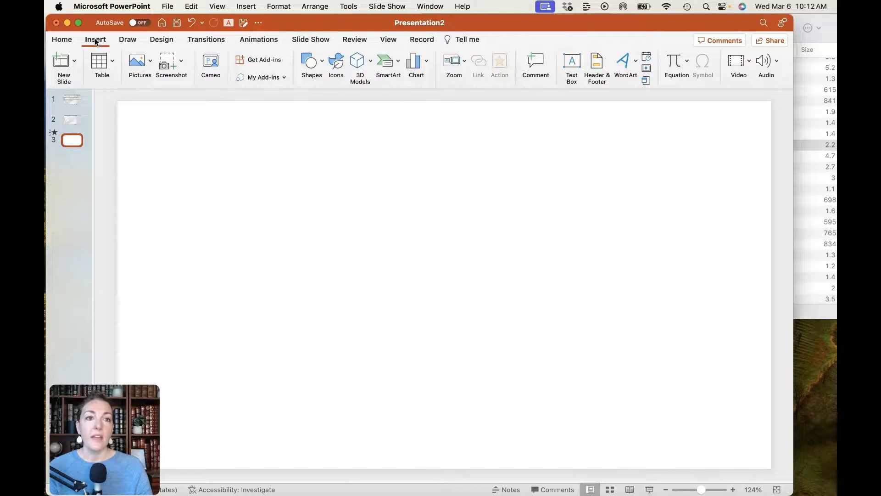
{"action": "left_click", "coordinate": [749, 61]}
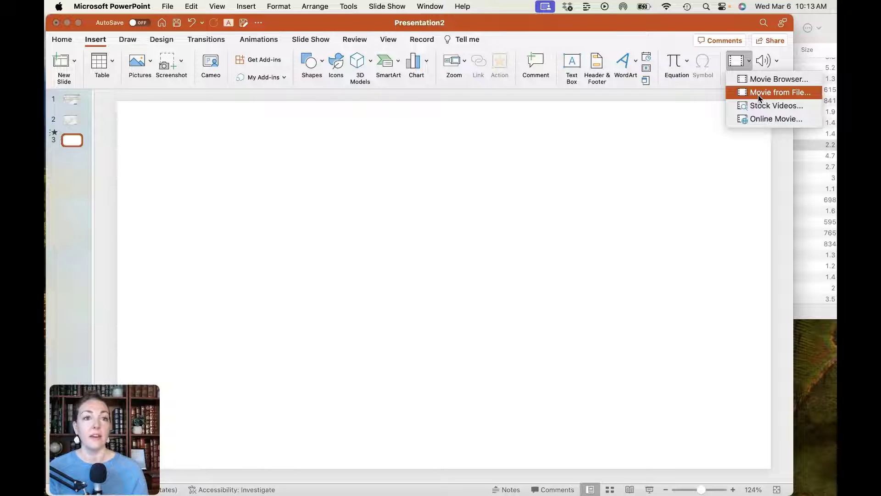
{"action": "left_click", "coordinate": [763, 119]}
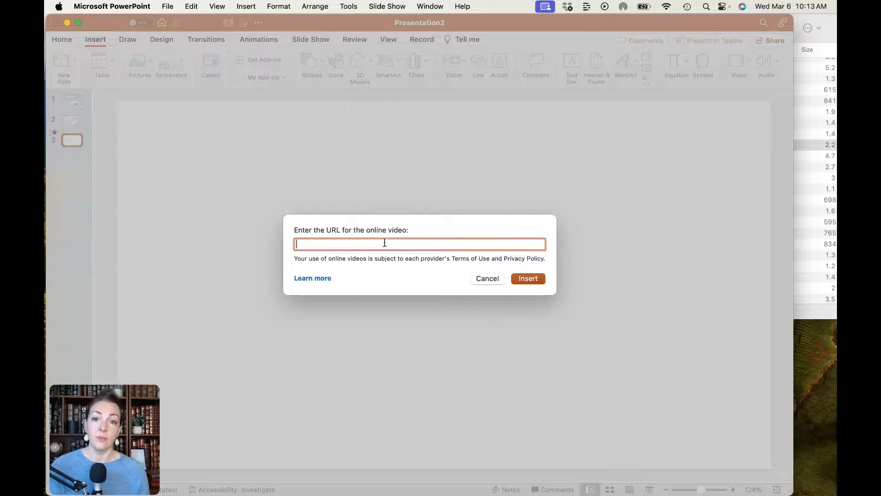
{"action": "left_click", "coordinate": [502, 245]}
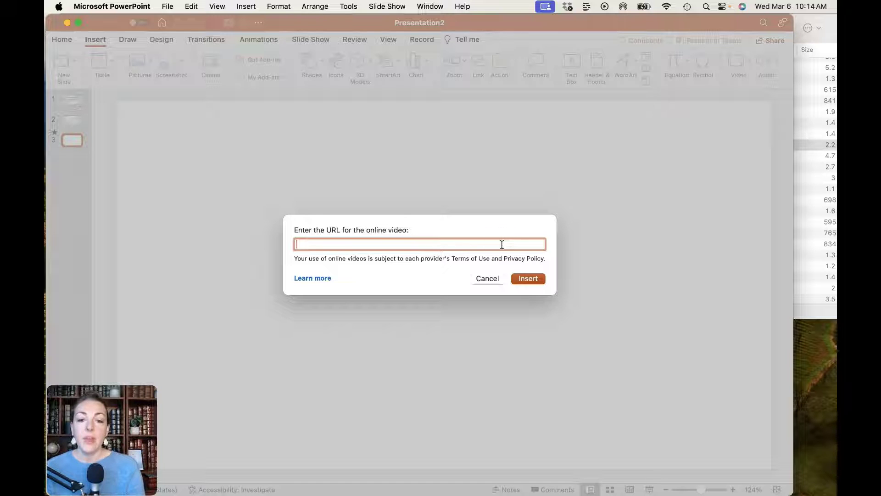
{"action": "key", "text": "super+v"}
{"action": "left_click", "coordinate": [528, 277]}
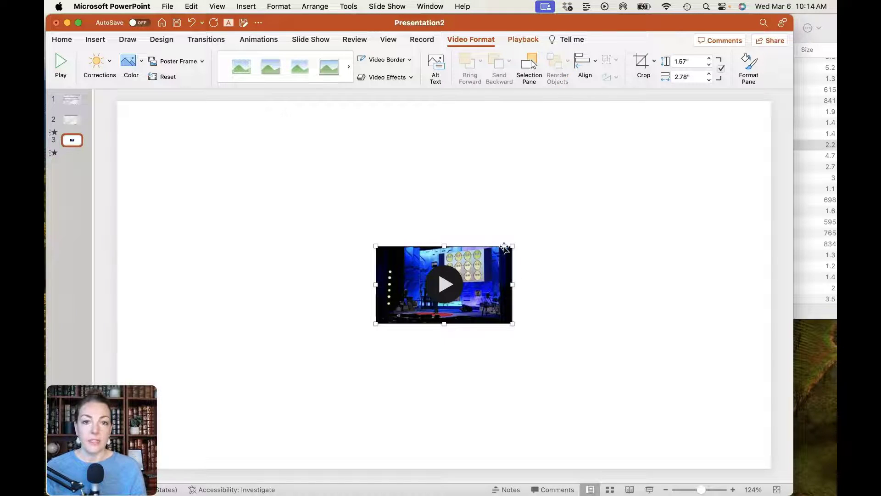
Enlarge the embedded video to about 9.65 by 5.45 inches, centred on slide 3, and briefly test its playback
{"action": "left_click_drag", "start_coordinate": [512, 246], "coordinate": [689, 146]}
{"action": "left_click_drag", "start_coordinate": [377, 325], "coordinate": [217, 413]}
{"action": "mouse_move", "coordinate": [575, 350]}
{"action": "left_mouse_down"}
{"action": "mouse_move", "coordinate": [592, 341]}
{"action": "mouse_move", "coordinate": [559, 357]}
{"action": "left_mouse_up"}
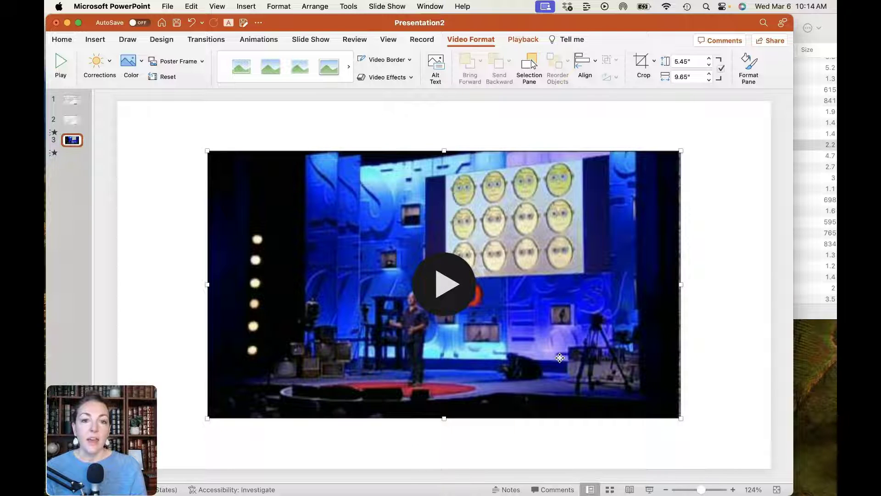
{"action": "left_click", "coordinate": [450, 291]}
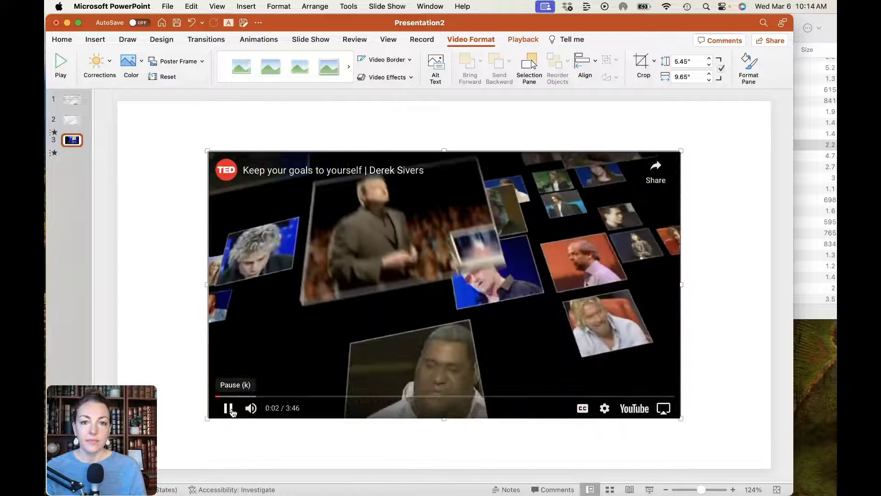
{"action": "left_click", "coordinate": [228, 408]}
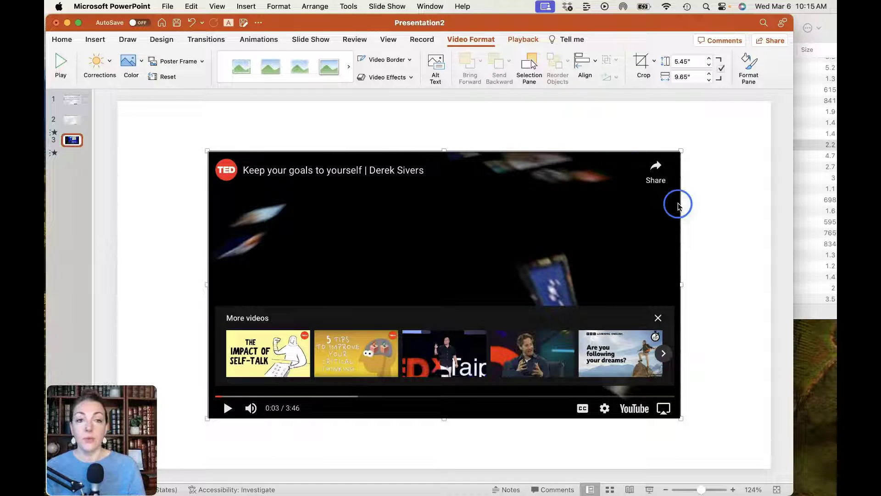
Move the video against the slide's right edge and shrink it to about 8.02 by 4.53 inches
{"action": "left_click_drag", "start_coordinate": [680, 171], "coordinate": [770, 172]}
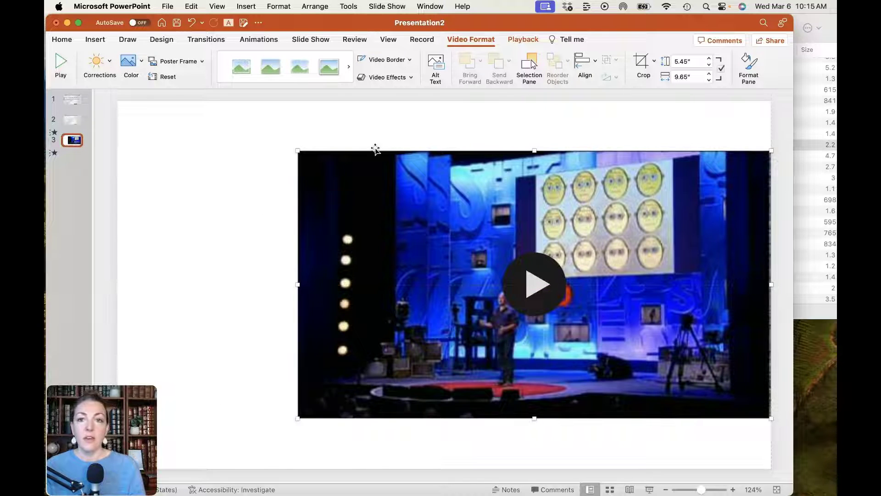
{"action": "left_click_drag", "start_coordinate": [298, 151], "coordinate": [378, 196]}
{"action": "left_click_drag", "start_coordinate": [765, 282], "coordinate": [762, 263]}
{"action": "left_click", "coordinate": [142, 156]}
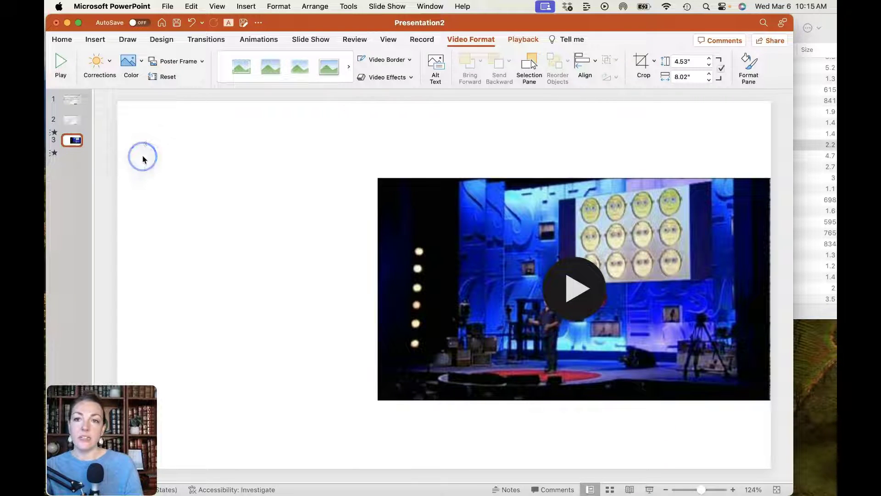
{"action": "type", "text": "1."}
{"action": "key", "text": "super+v"}
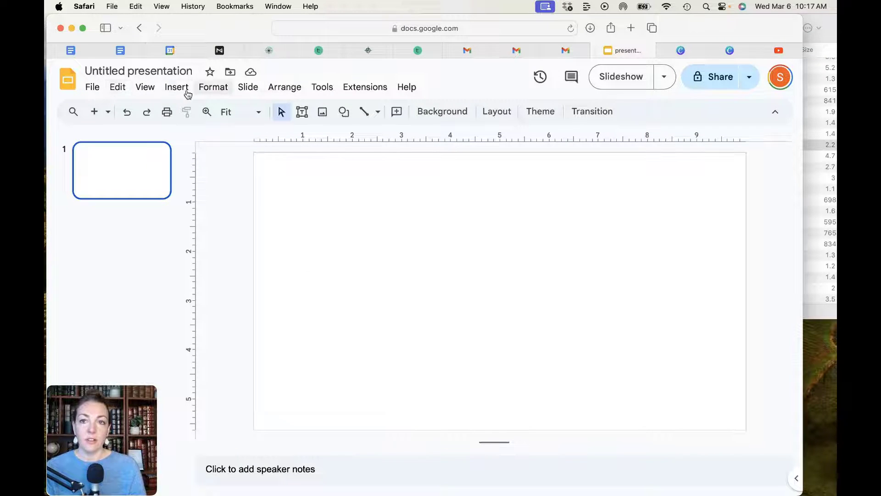
In Google Slides, insert an audio file from Drive's American English File 4 Audio, CD 3 folder onto the blank slide
{"action": "left_click", "coordinate": [172, 90]}
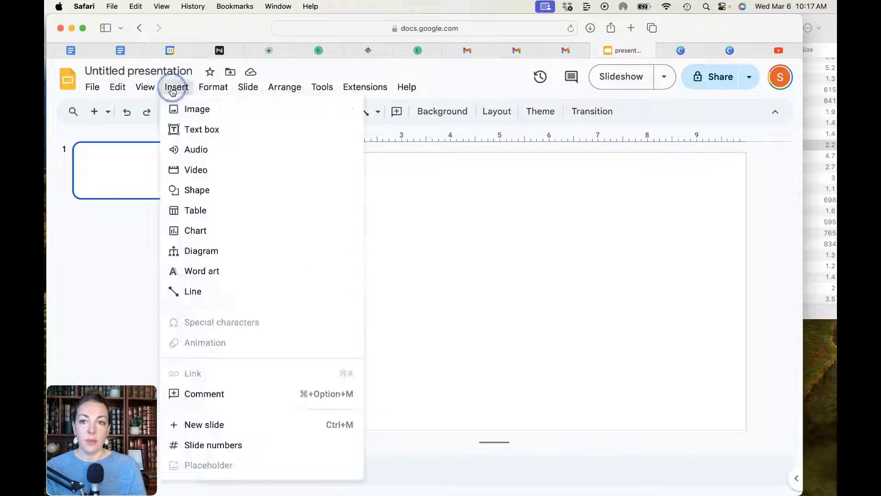
{"action": "left_click", "coordinate": [197, 152]}
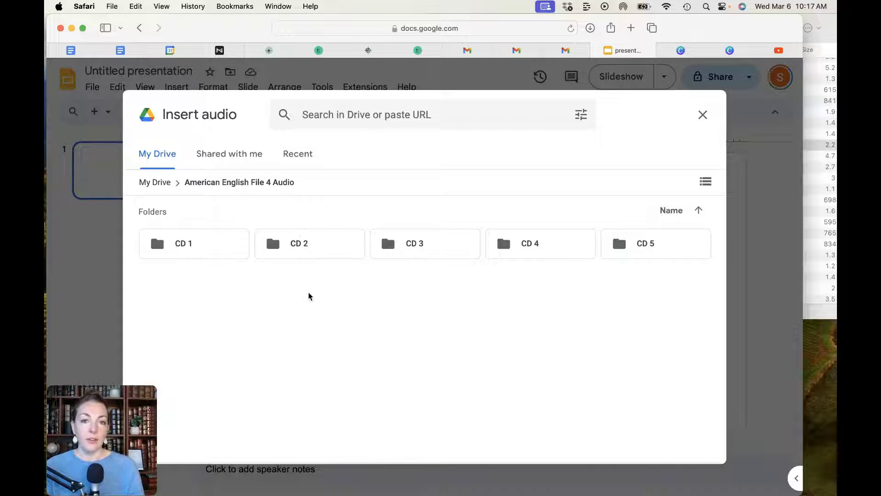
{"action": "left_click", "coordinate": [414, 245]}
{"action": "scroll", "coordinate": [652, 232], "scroll_direction": "down", "scroll_amount": 2}
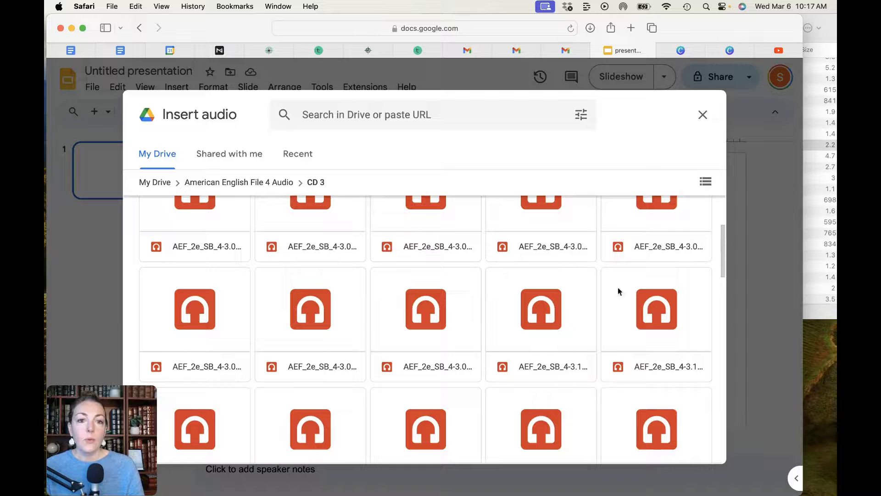
{"action": "double_click", "coordinate": [575, 317]}
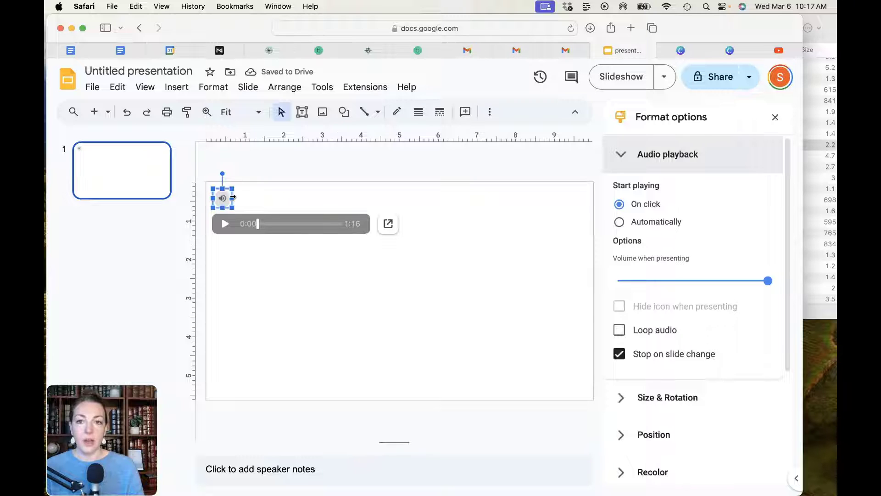
Delete the inserted audio clip from the slide
{"action": "left_click_drag", "start_coordinate": [212, 188], "coordinate": [550, 352]}
{"action": "key", "text": "Delete"}
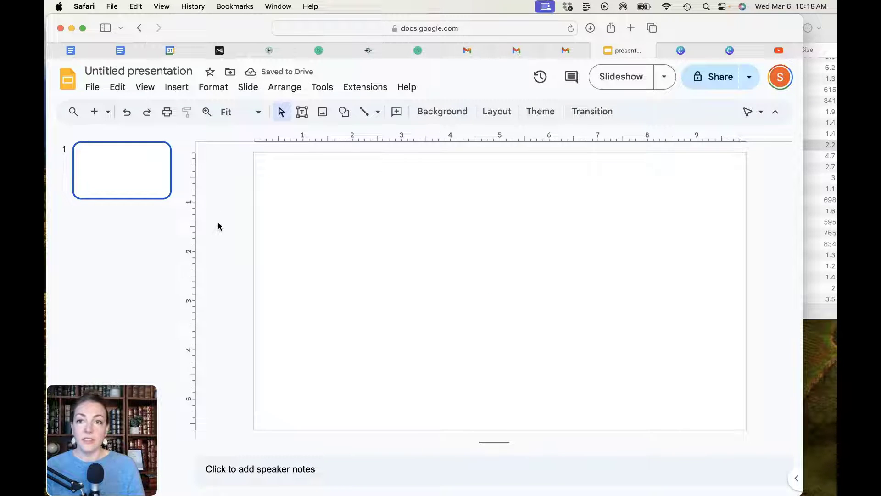
{"action": "left_click", "coordinate": [178, 89]}
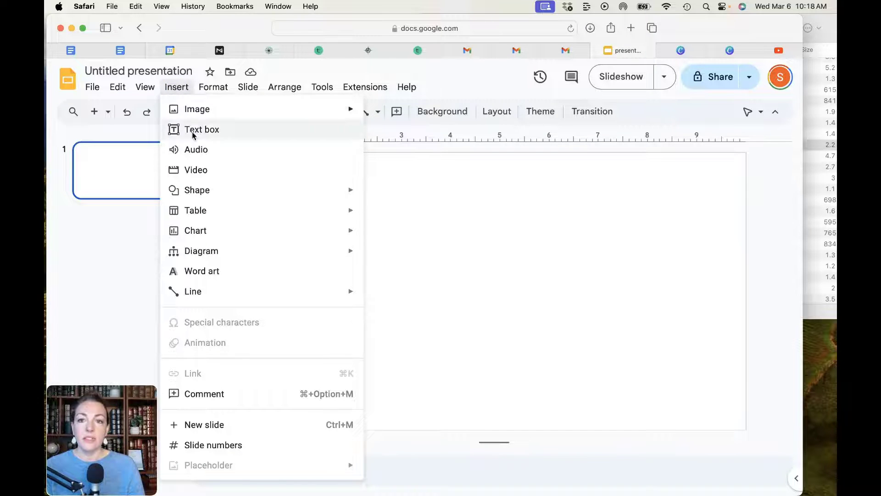
{"action": "left_click", "coordinate": [200, 172]}
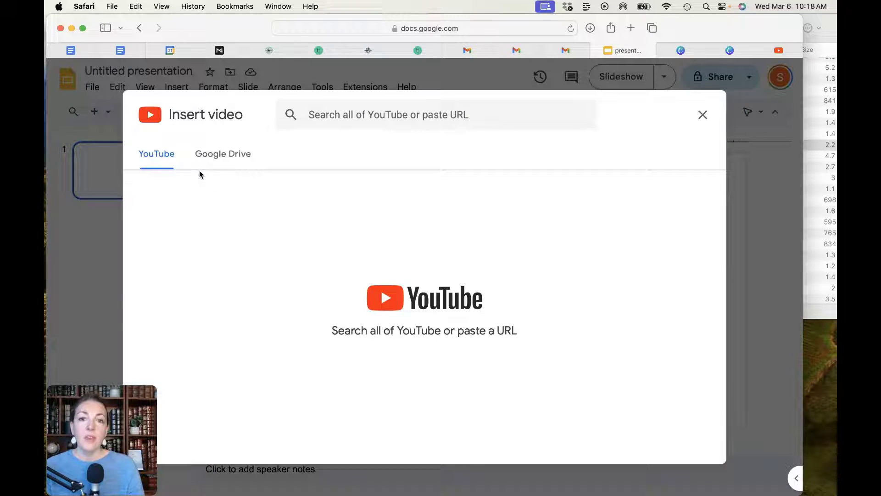
{"action": "left_click", "coordinate": [222, 158]}
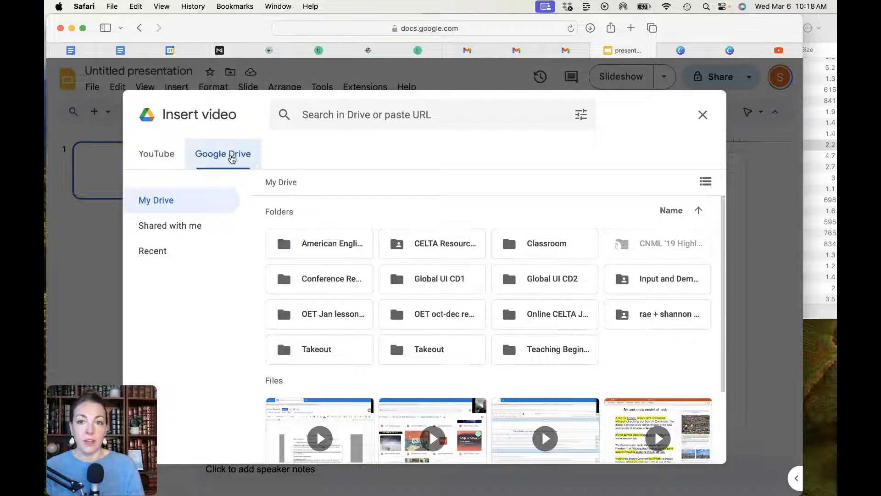
{"action": "left_click", "coordinate": [163, 154]}
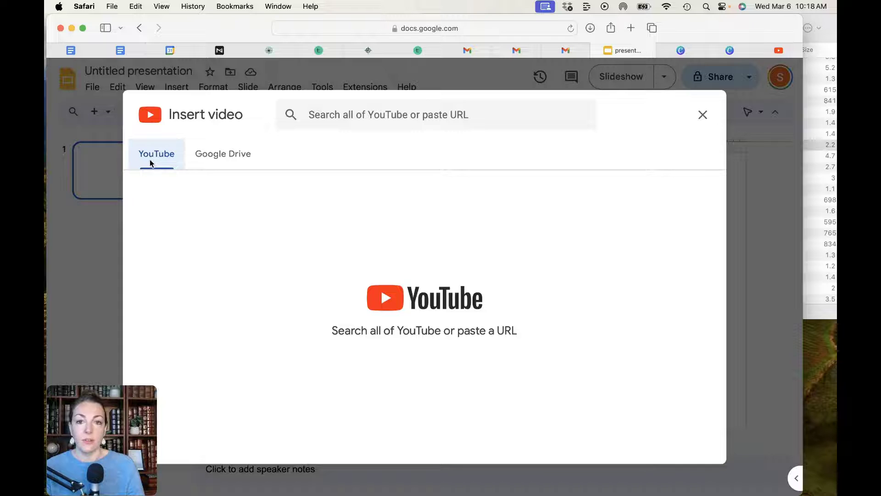
{"action": "left_click", "coordinate": [360, 115]}
{"action": "key", "text": "super+v"}
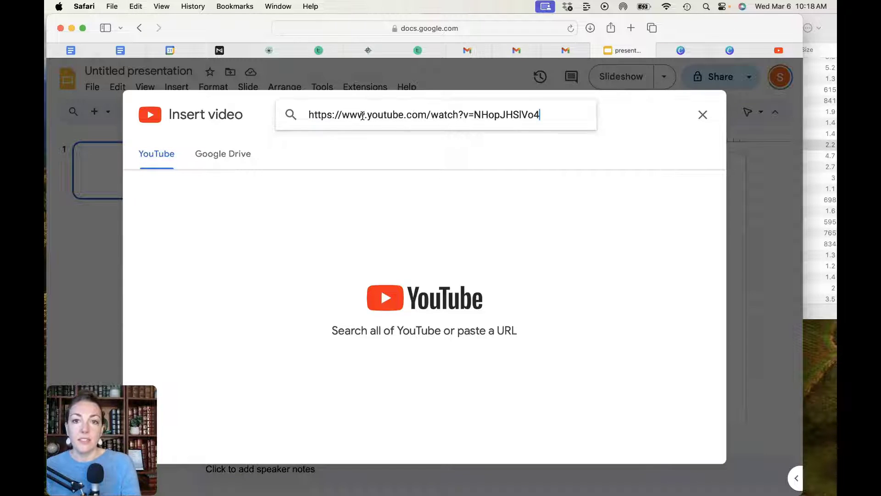
{"action": "key", "text": "Return"}
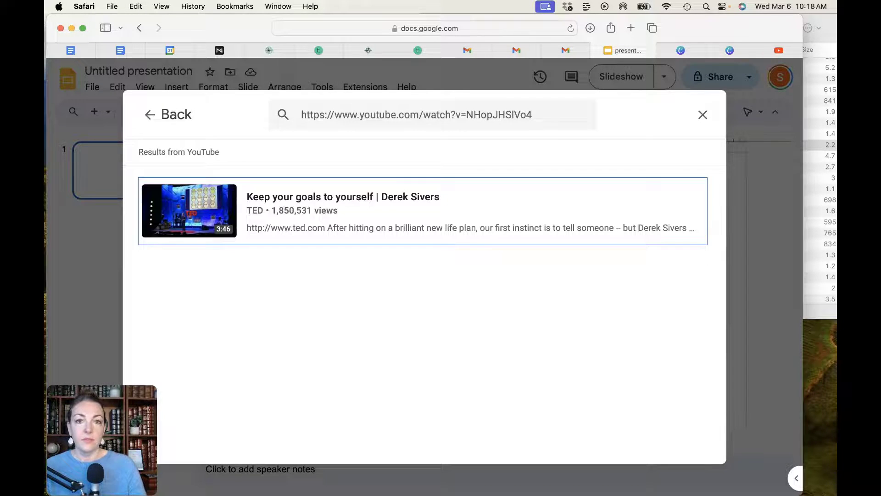
{"action": "left_click", "coordinate": [309, 197]}
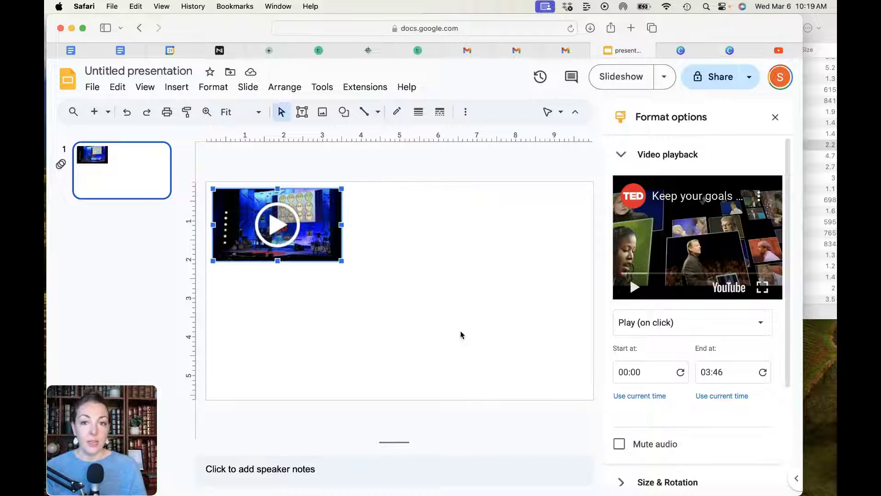
Preview the inserted video, pause it and check a point early on its timeline
{"action": "left_click", "coordinate": [637, 288]}
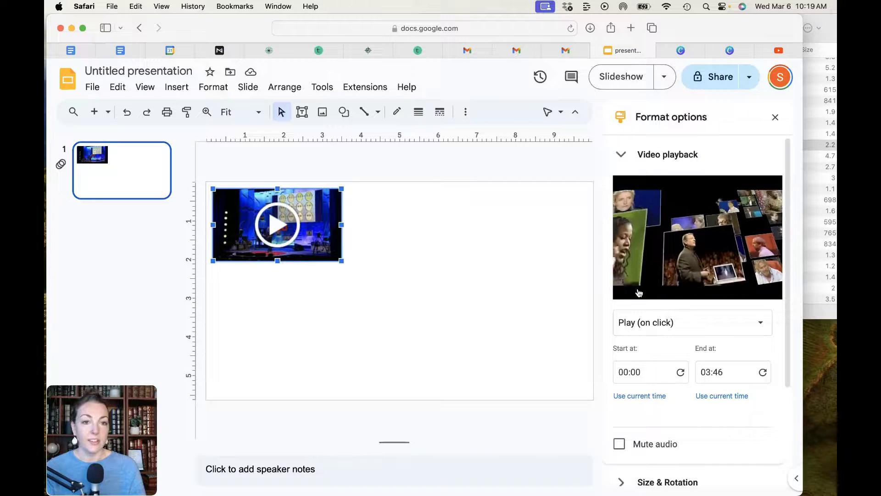
{"action": "left_click", "coordinate": [634, 287]}
{"action": "left_click_drag", "start_coordinate": [633, 274], "coordinate": [632, 276]}
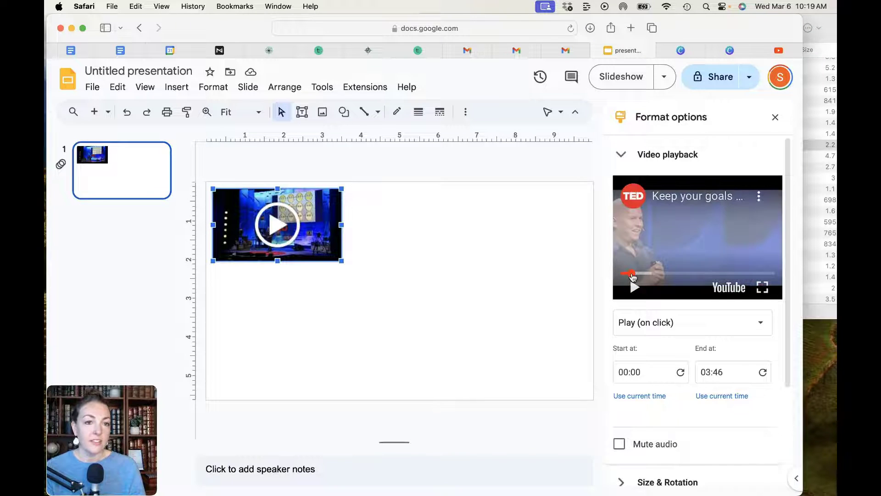
Set the video's start time to 00:15
{"action": "left_click", "coordinate": [649, 371]}
{"action": "key", "text": "BackSpace"}
{"action": "key", "text": "BackSpace"}
{"action": "type", "text": "15"}
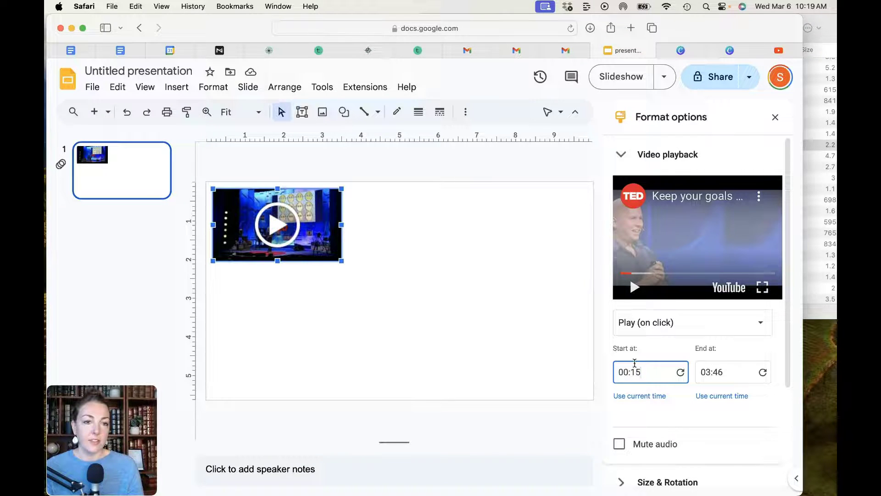
Open the video's end time for editing and leave it without entering a value
{"action": "left_click", "coordinate": [736, 372]}
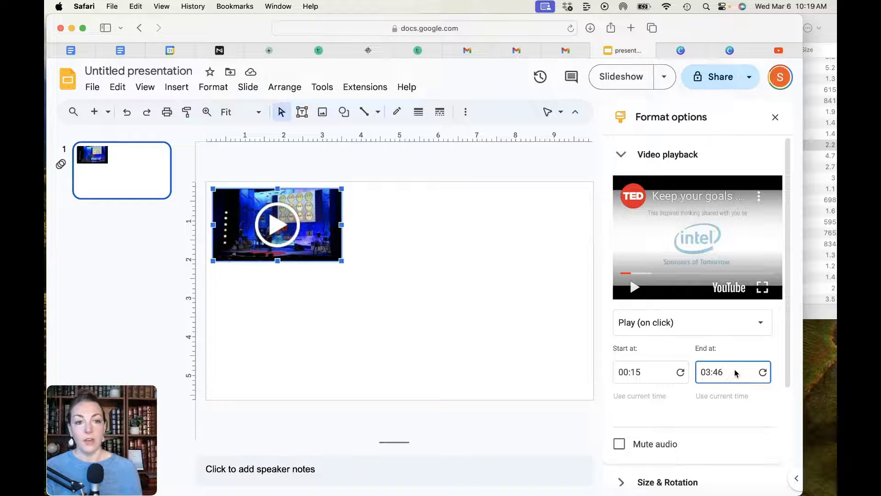
{"action": "left_click_drag", "start_coordinate": [725, 372], "coordinate": [699, 374]}
{"action": "left_click", "coordinate": [733, 373]}
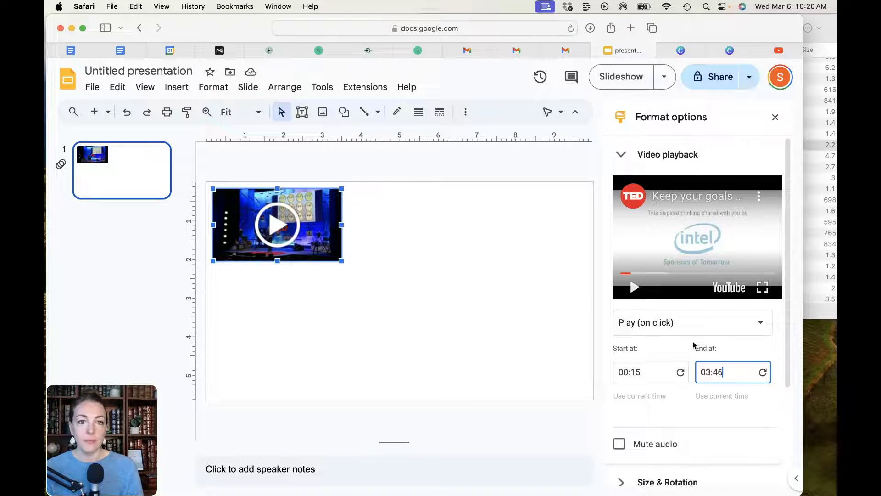
{"action": "left_click", "coordinate": [536, 279]}
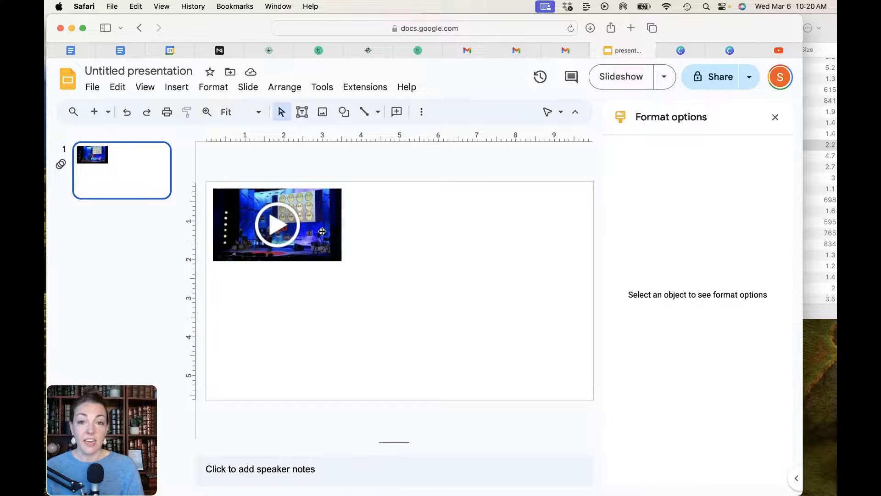
Enlarge the video to about 5.4 inches wide and move it to the upper-right area of the slide
{"action": "left_click", "coordinate": [337, 245]}
{"action": "left_click_drag", "start_coordinate": [336, 245], "coordinate": [491, 374]}
{"action": "left_click_drag", "start_coordinate": [448, 322], "coordinate": [535, 264]}
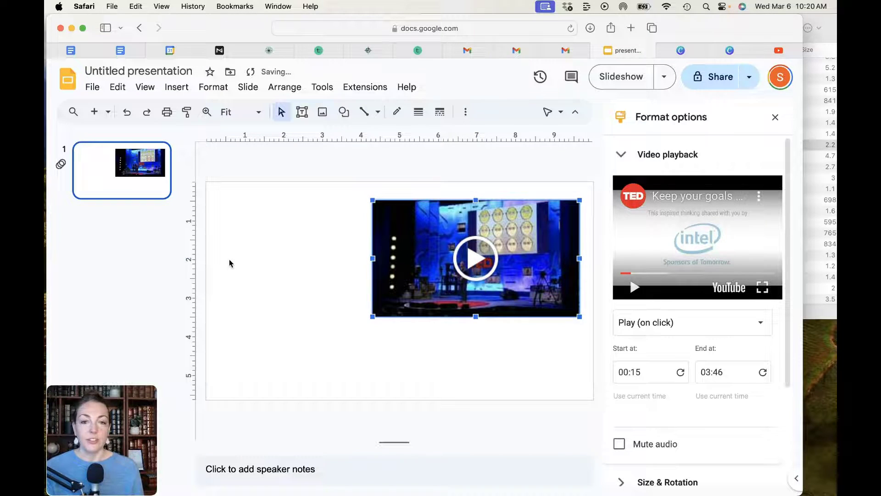